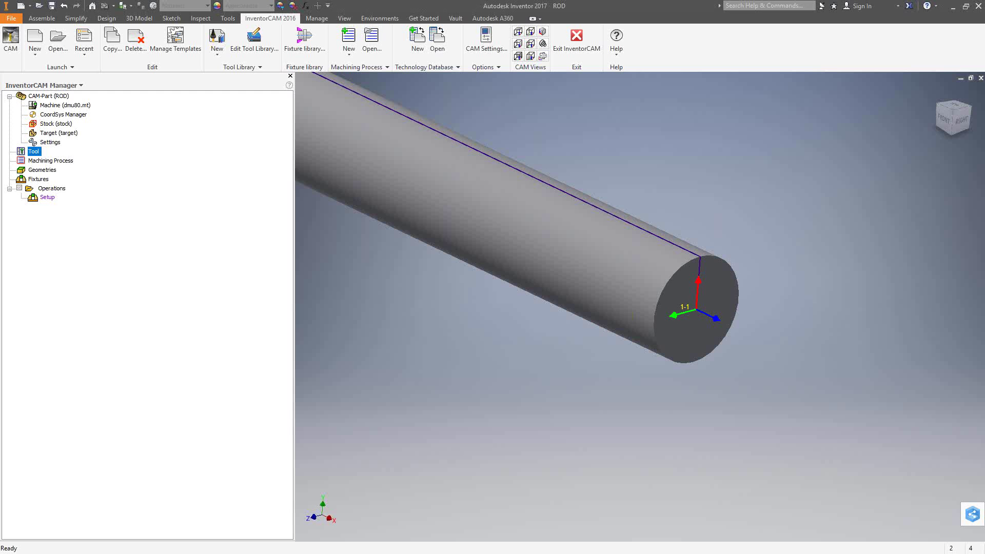
# Add a Threading turning operation under Setup from its right-click menu.
pyautogui.rightClick(45, 199)
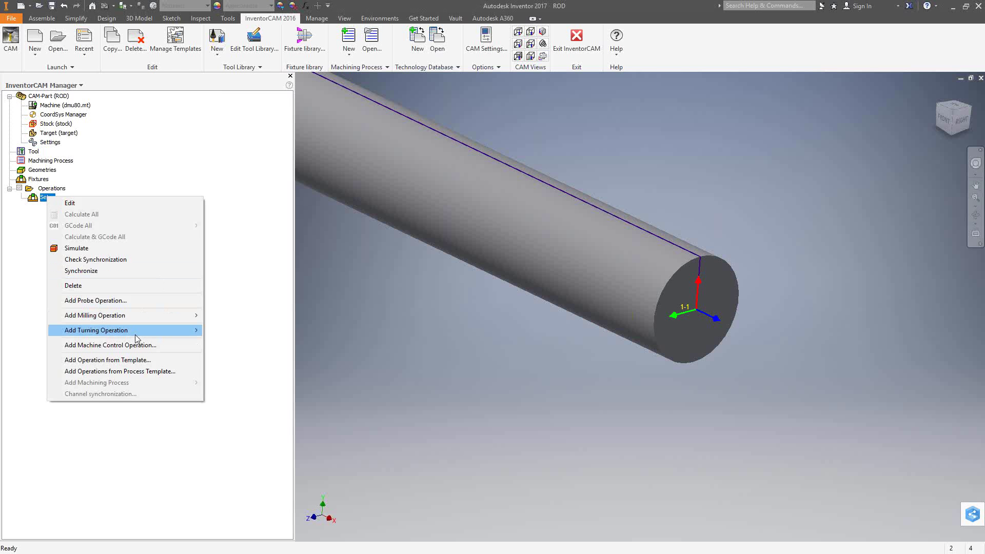
pyautogui.moveTo(135, 335)
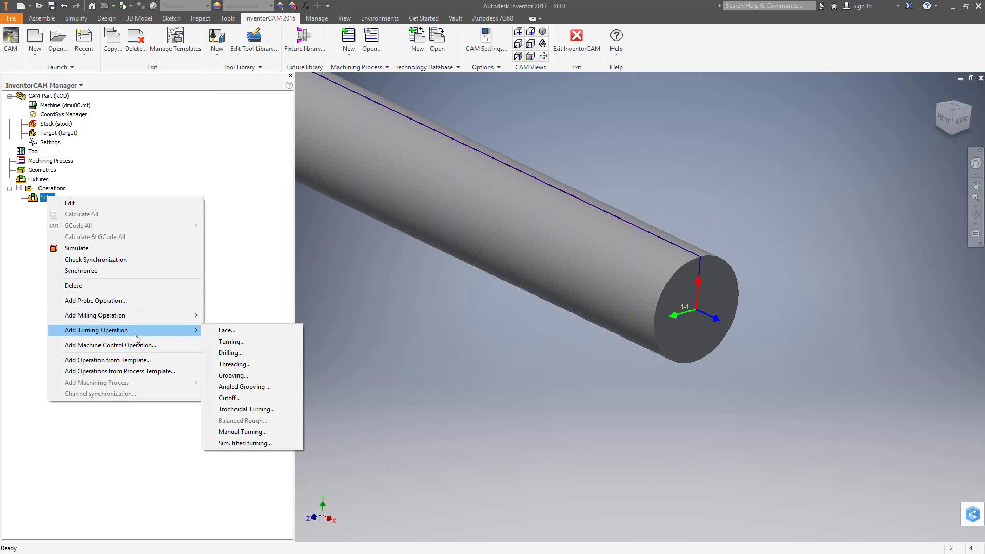
pyautogui.click(248, 365)
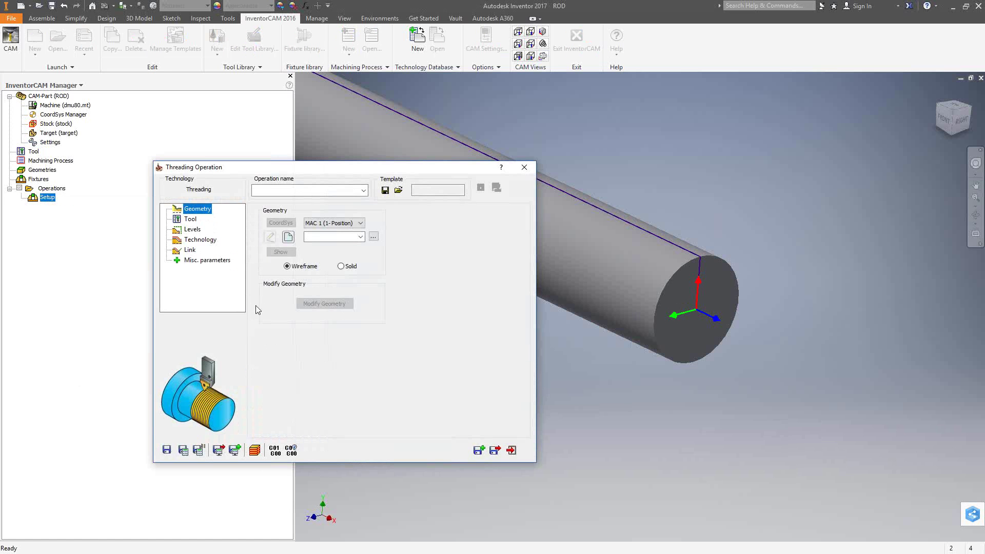
# Chain the rod's long top edge as the 'contour' geometry, then bring up Modify Geometry.
pyautogui.click(288, 237)
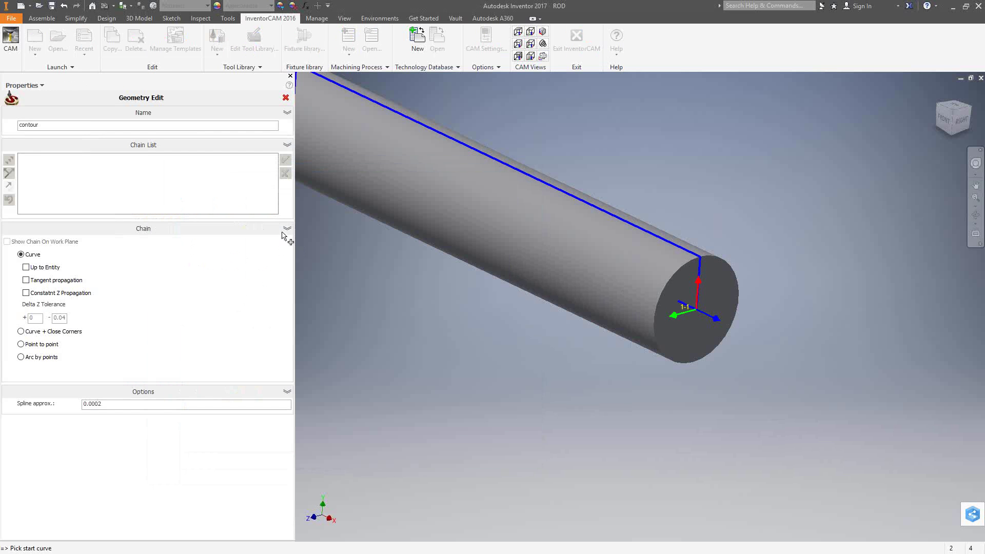
pyautogui.click(678, 249)
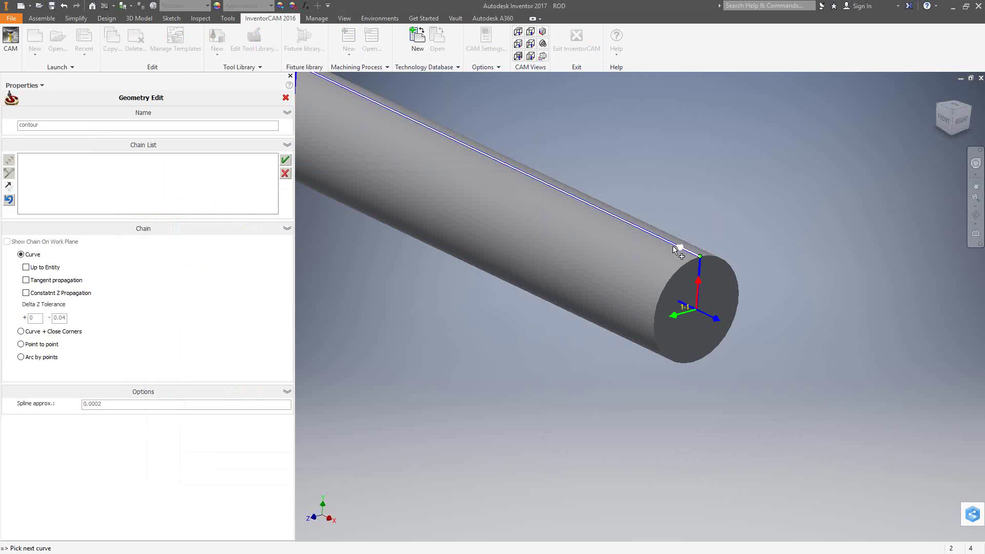
pyautogui.scroll(-3, 667, 241)
pyautogui.scroll(3, 647, 214)
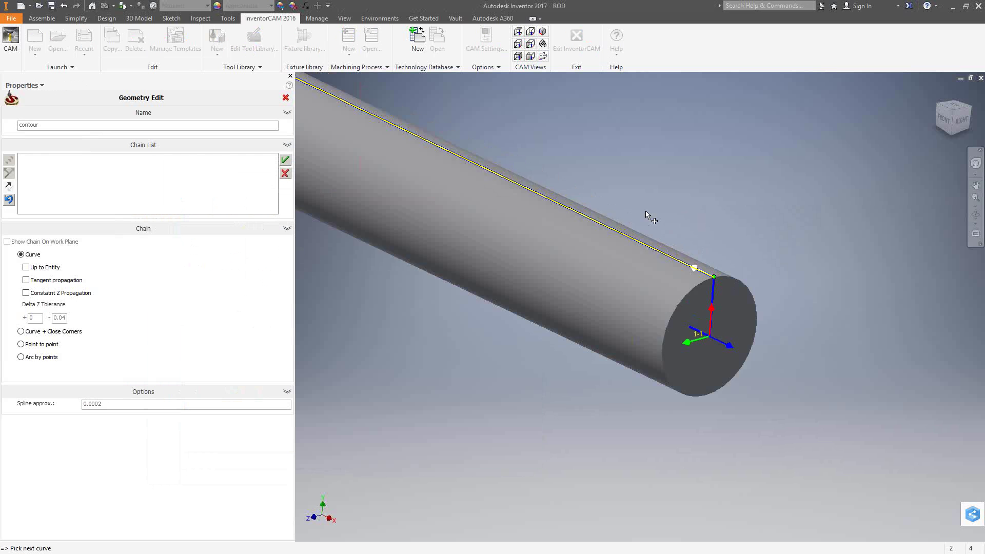
pyautogui.scroll(-3, 645, 214)
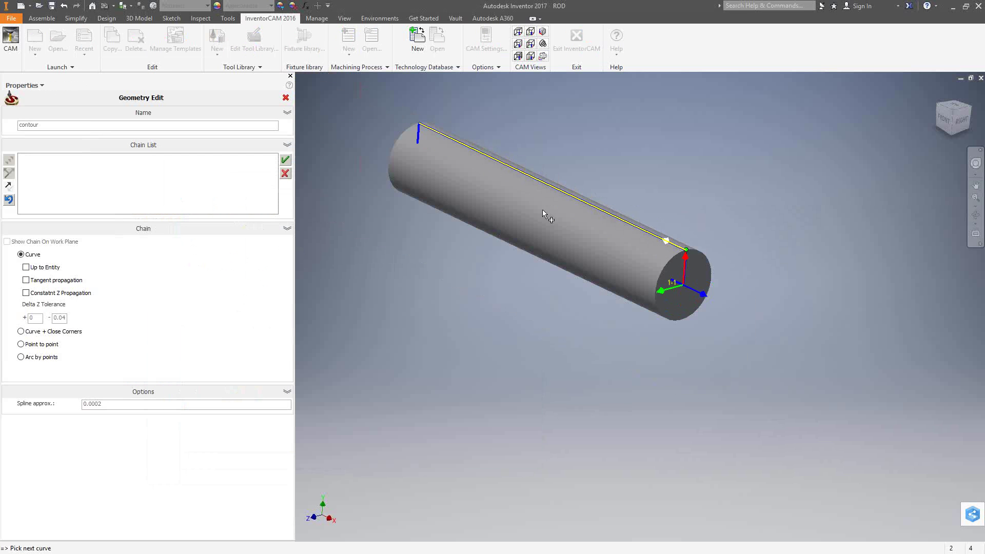
pyautogui.click(285, 160)
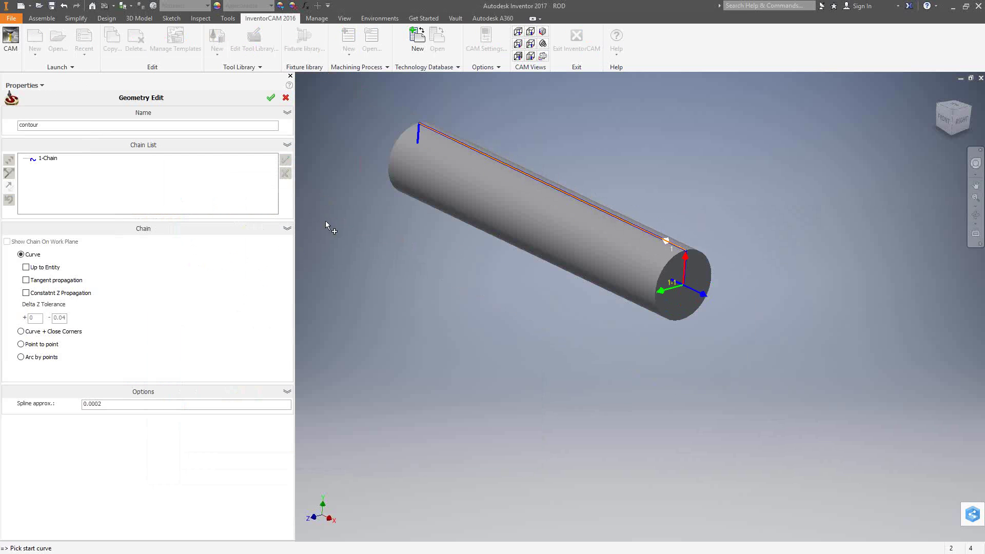
pyautogui.click(271, 97)
pyautogui.click(315, 305)
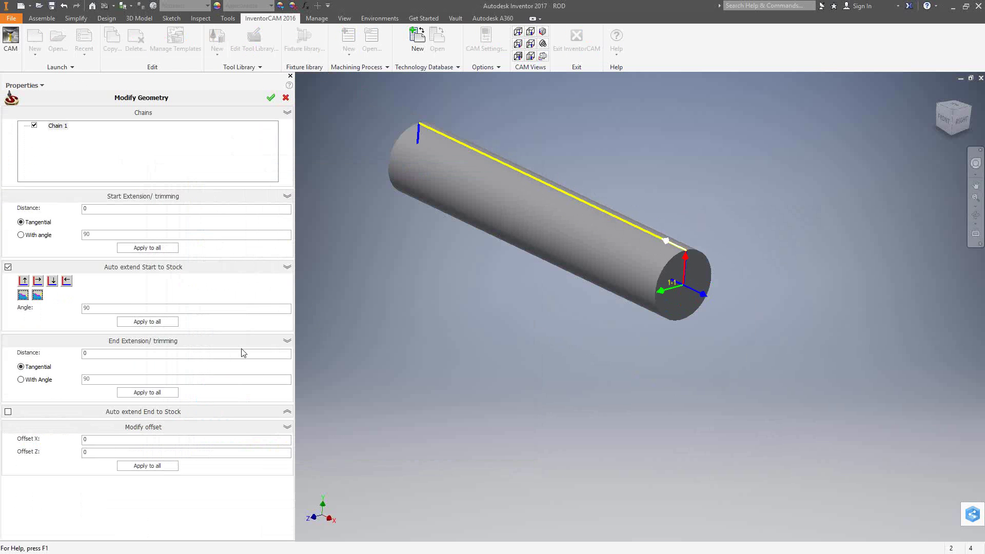
# Set the chain's end extension/trimming distance to -10 at the trim point near the rod's face.
pyautogui.click(112, 354)
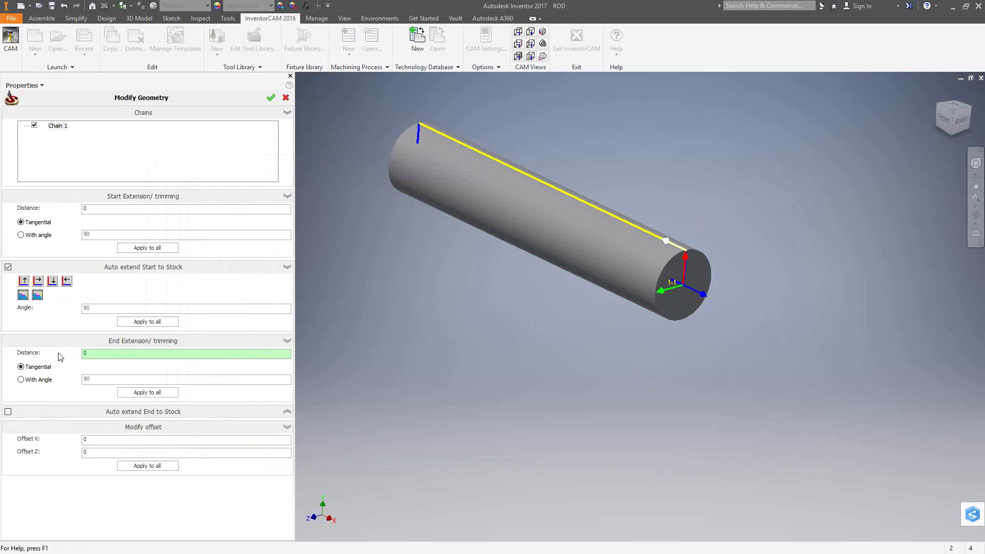
pyautogui.doubleClick(96, 355)
pyautogui.write('-10')
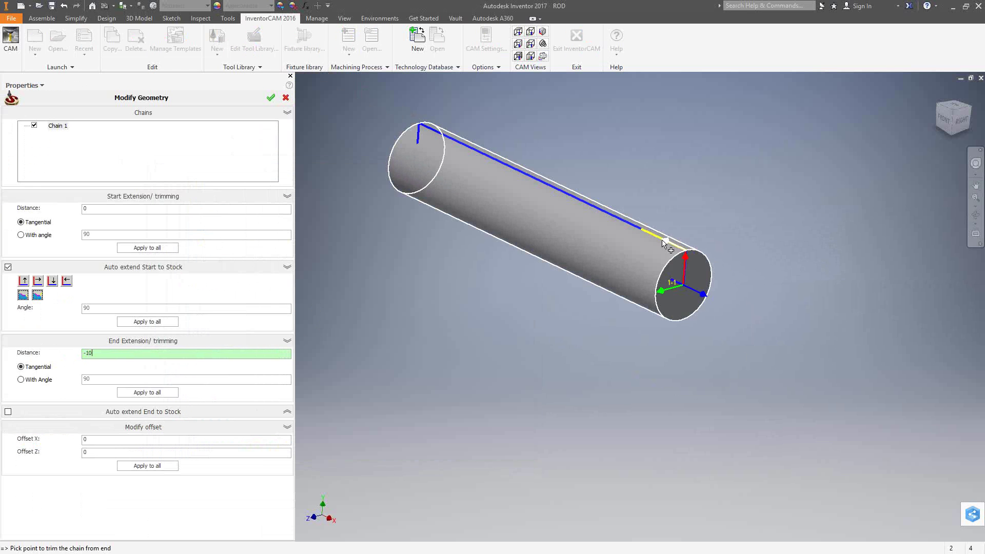
pyautogui.click(663, 242)
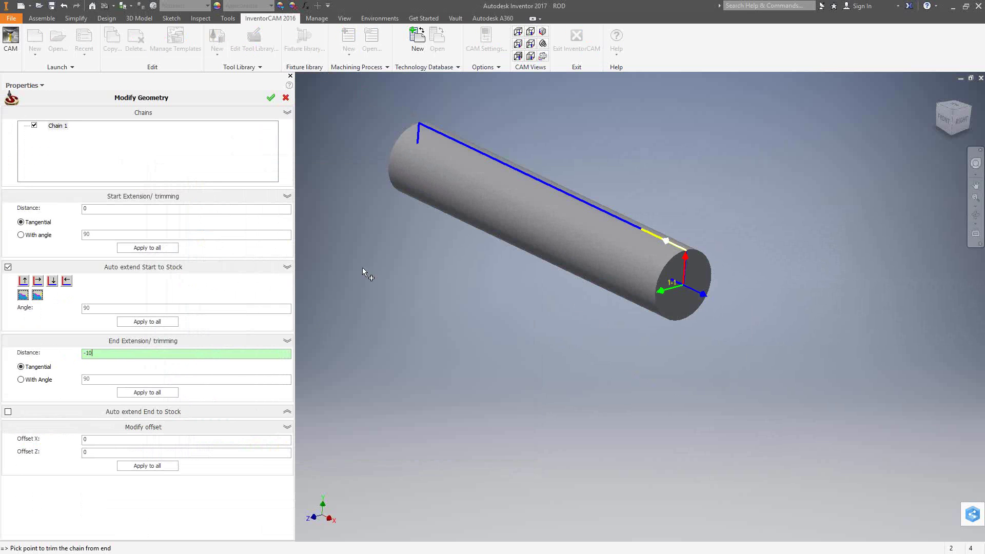
# Accept the modified geometry and assign external threading tool 1 with a vertical tool angle.
pyautogui.click(270, 97)
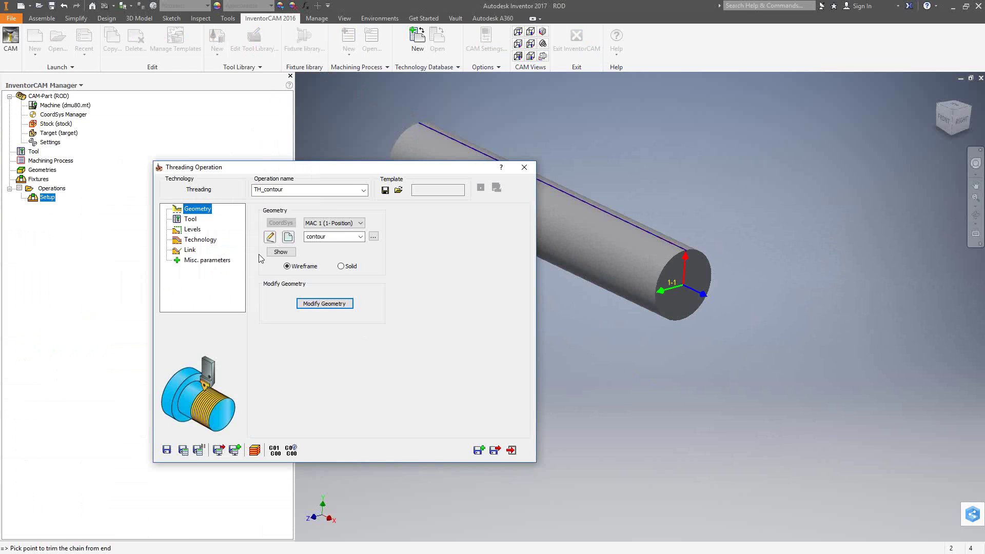
pyautogui.click(192, 219)
pyautogui.click(338, 399)
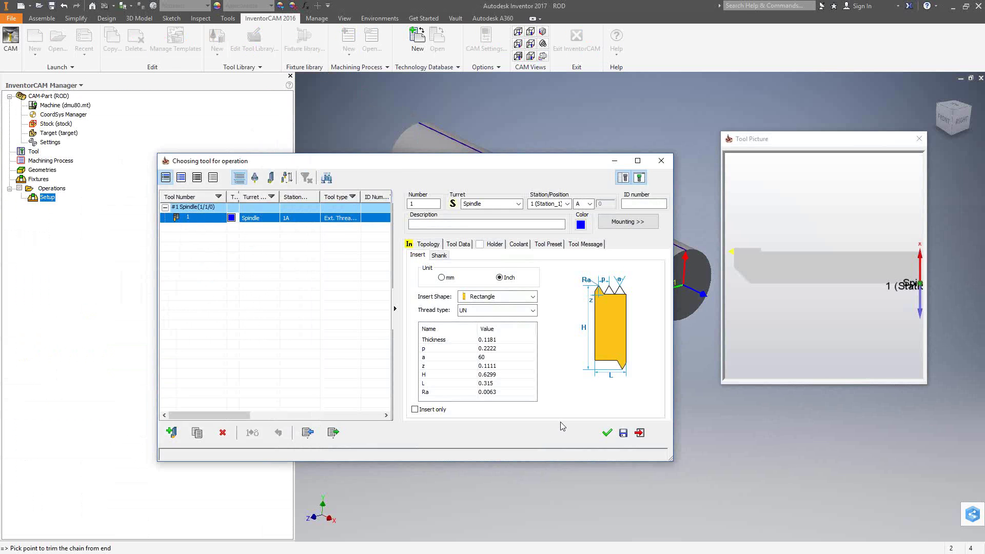
pyautogui.click(607, 433)
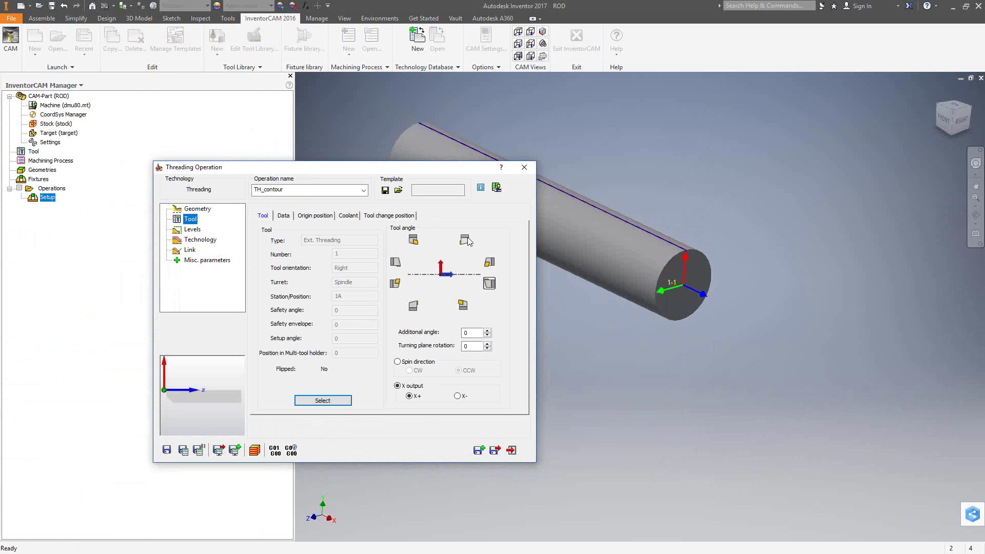
pyautogui.click(467, 240)
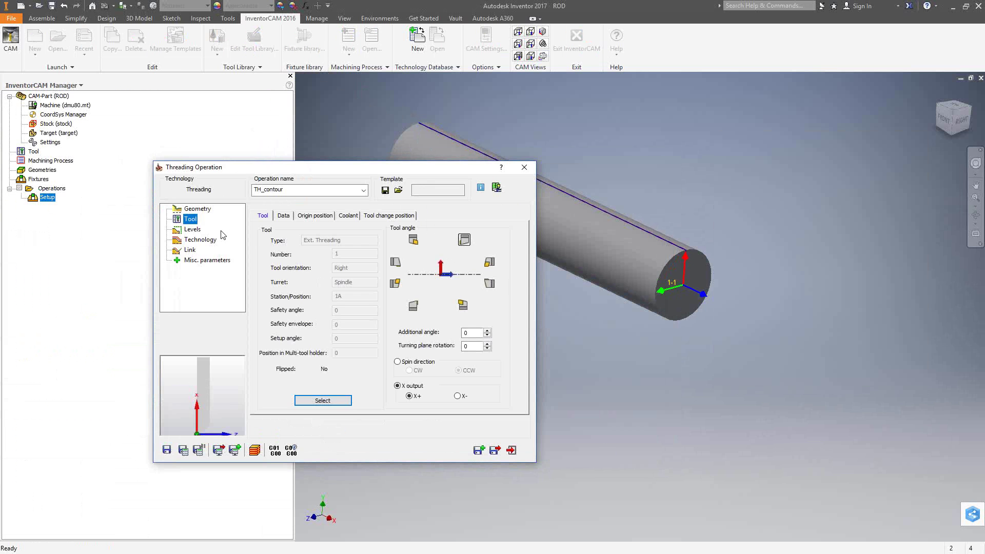
pyautogui.click(331, 399)
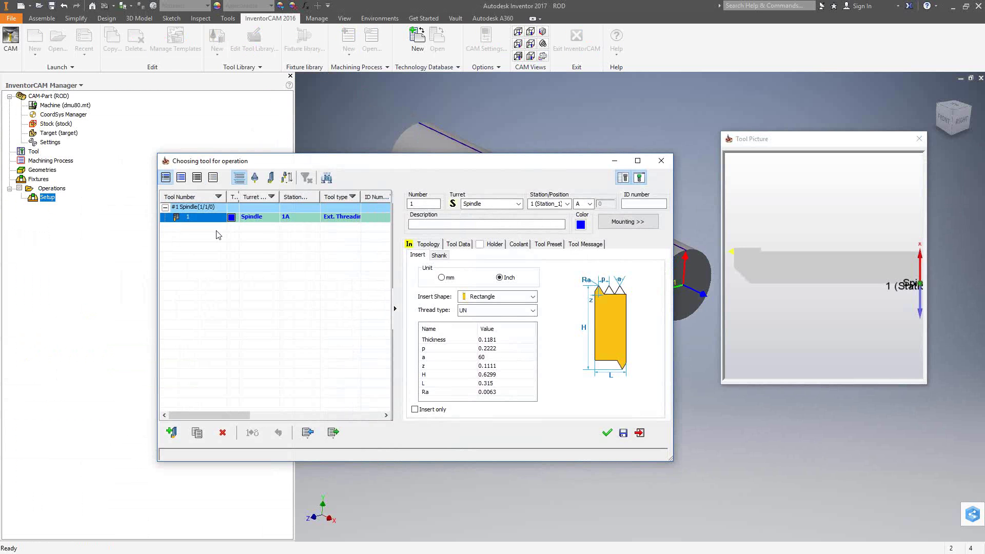
# Add tool 2 as an external threading tool, reviewing its shank and insert settings.
pyautogui.click(171, 432)
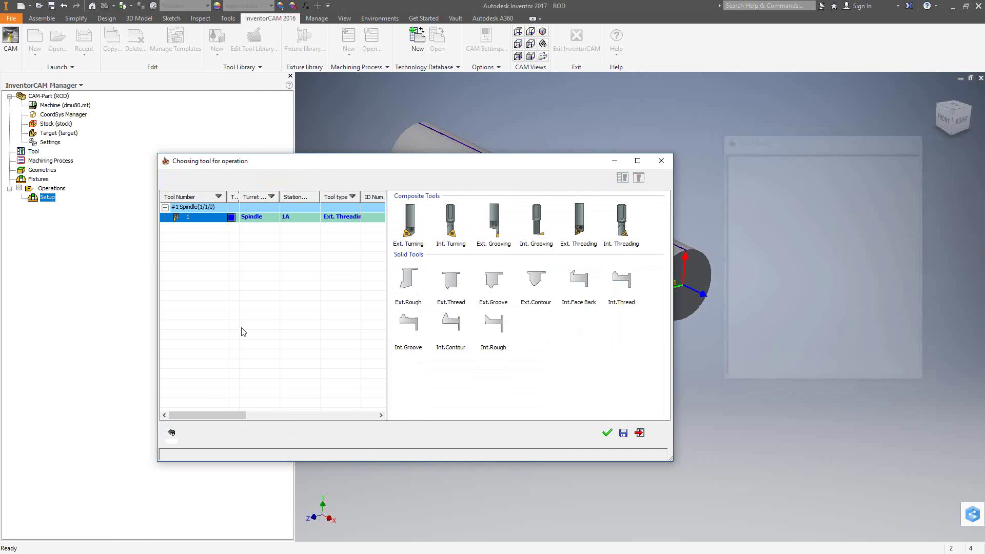
pyautogui.click(578, 224)
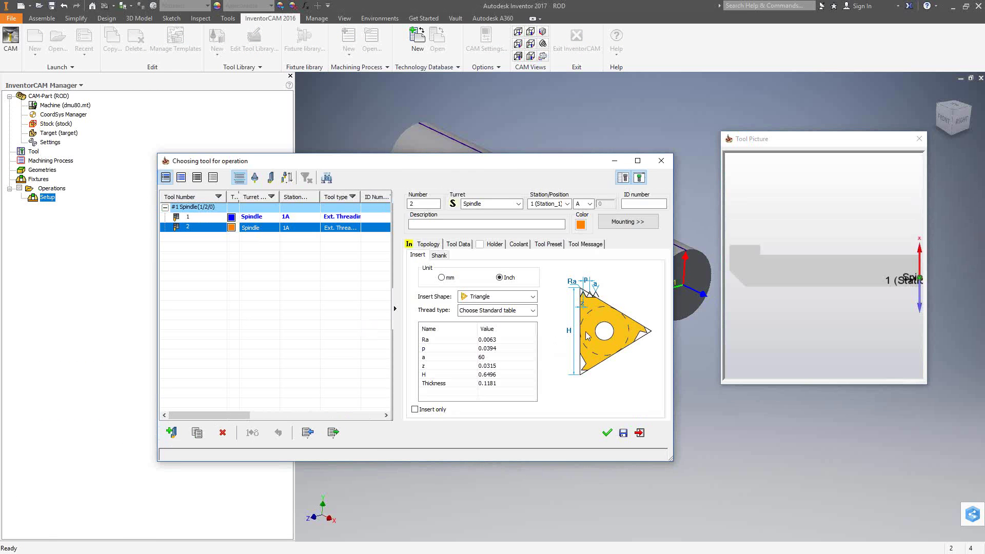
pyautogui.click(439, 255)
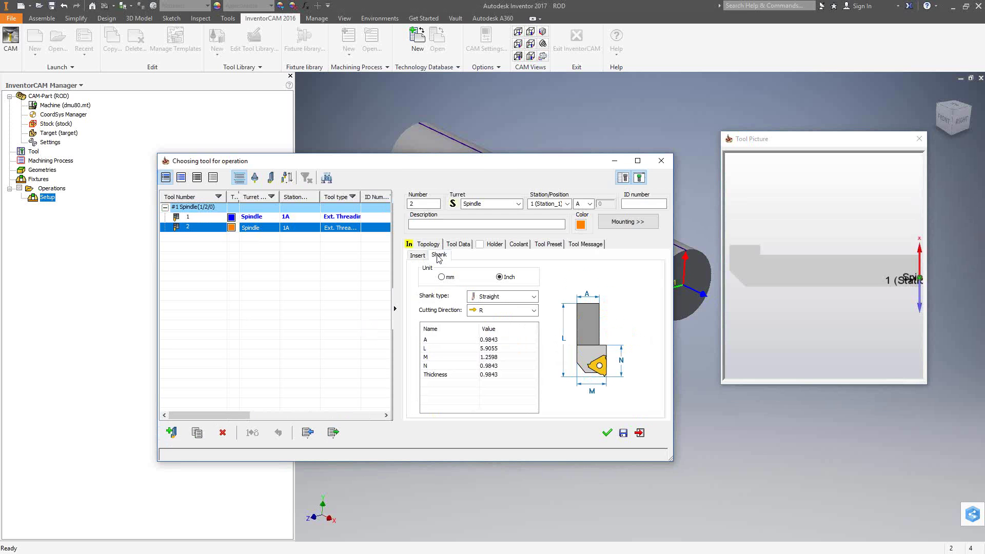
pyautogui.click(418, 255)
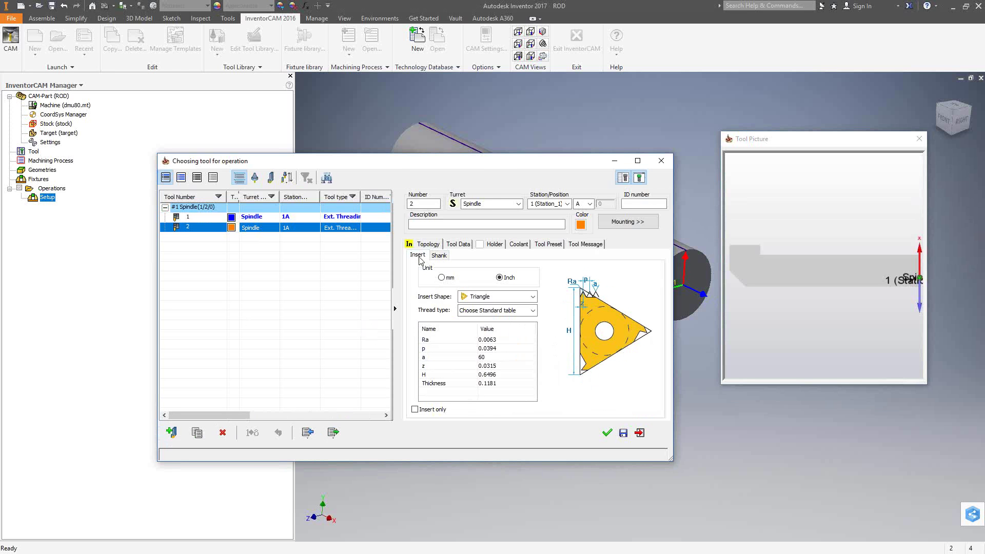
pyautogui.click(532, 310)
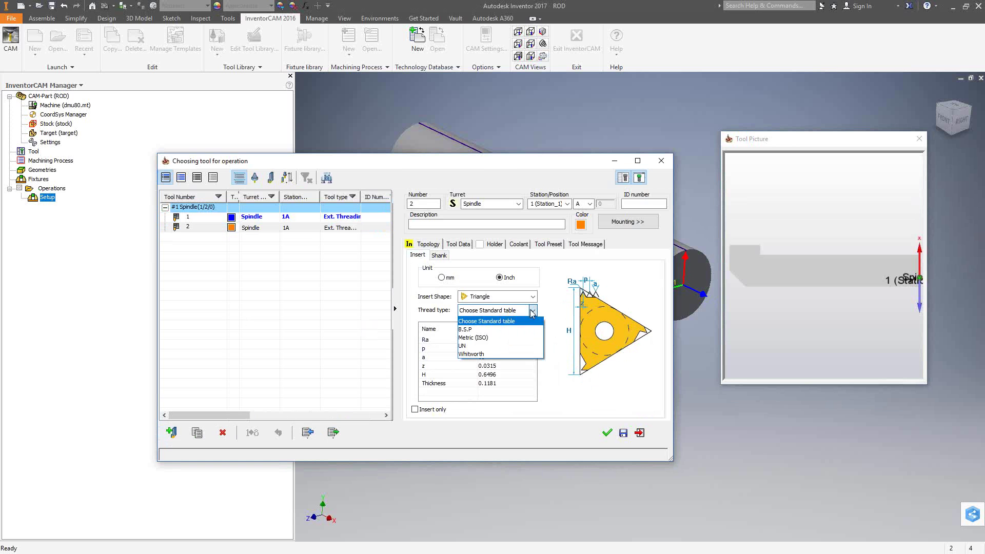
# Give tool 2 the UN thread type, then reselect tool 1 and exit the tool chooser.
pyautogui.click(477, 346)
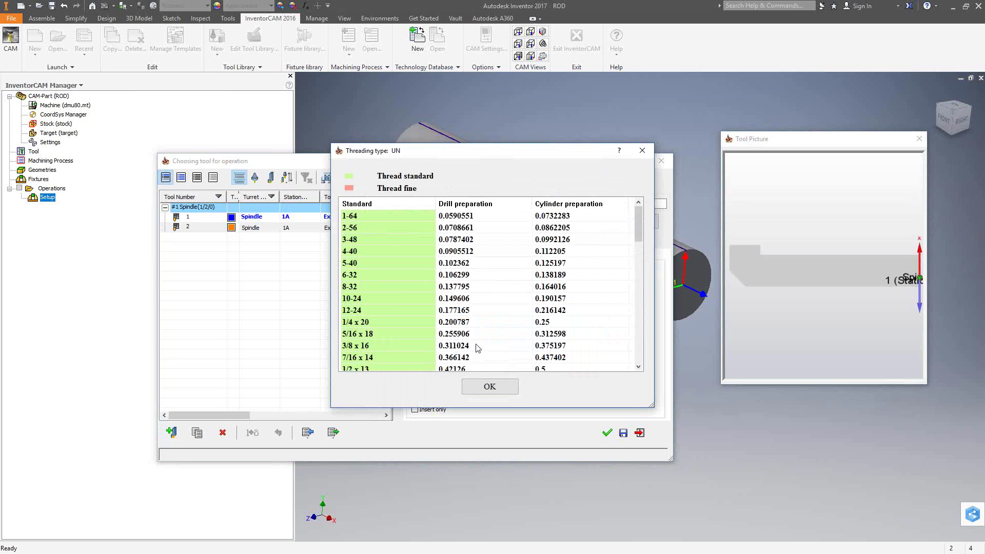
pyautogui.scroll(-3, 396, 281)
pyautogui.scroll(-8, 396, 283)
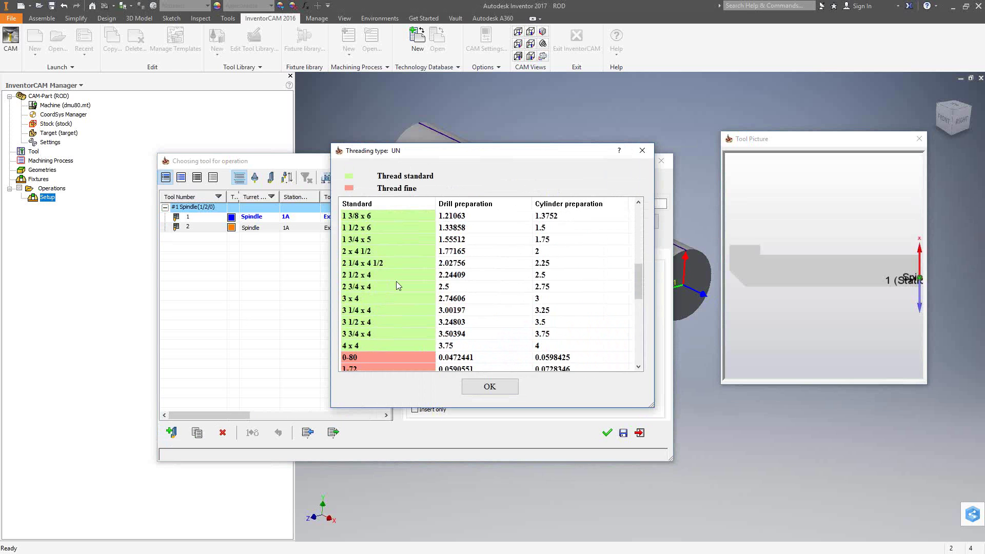
pyautogui.scroll(10, 396, 285)
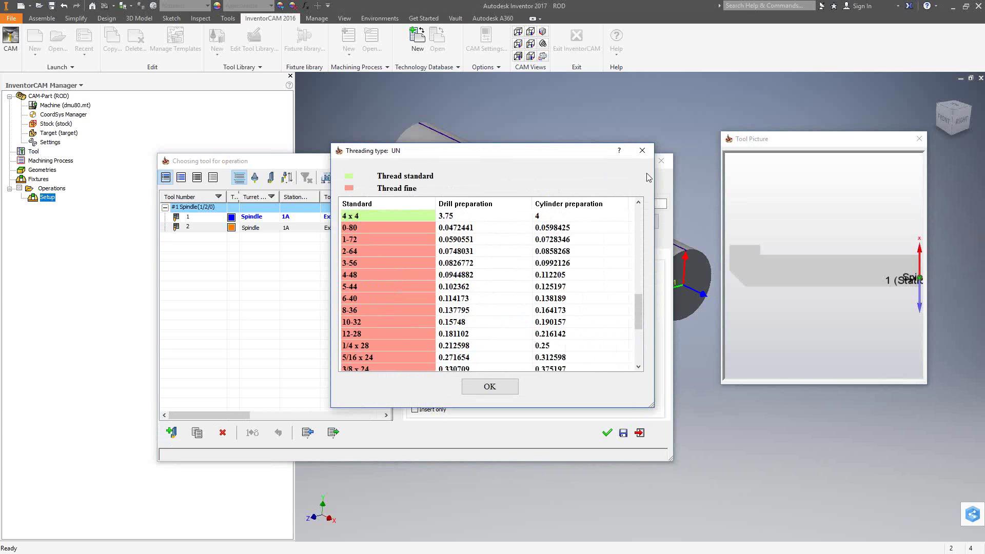
pyautogui.click(642, 151)
pyautogui.click(214, 217)
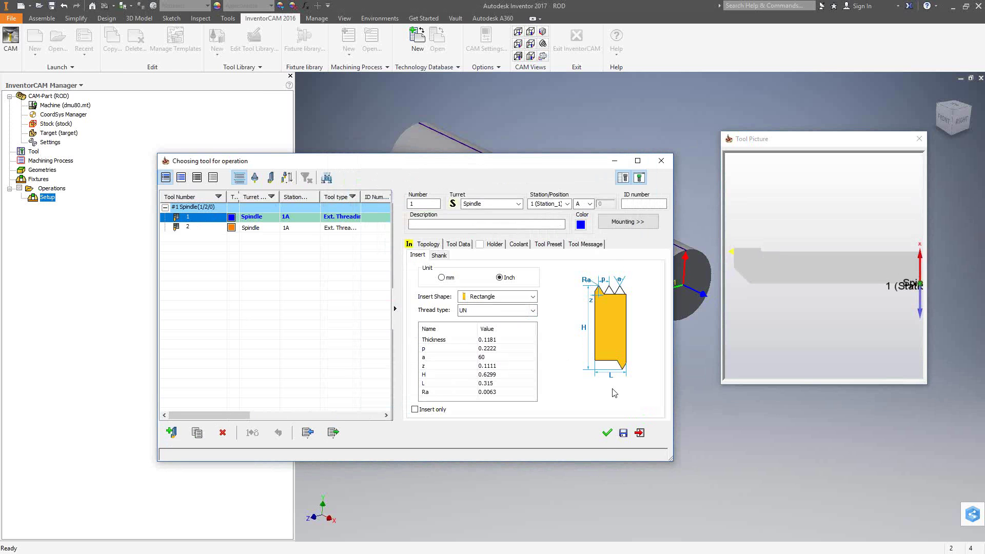
pyautogui.click(639, 433)
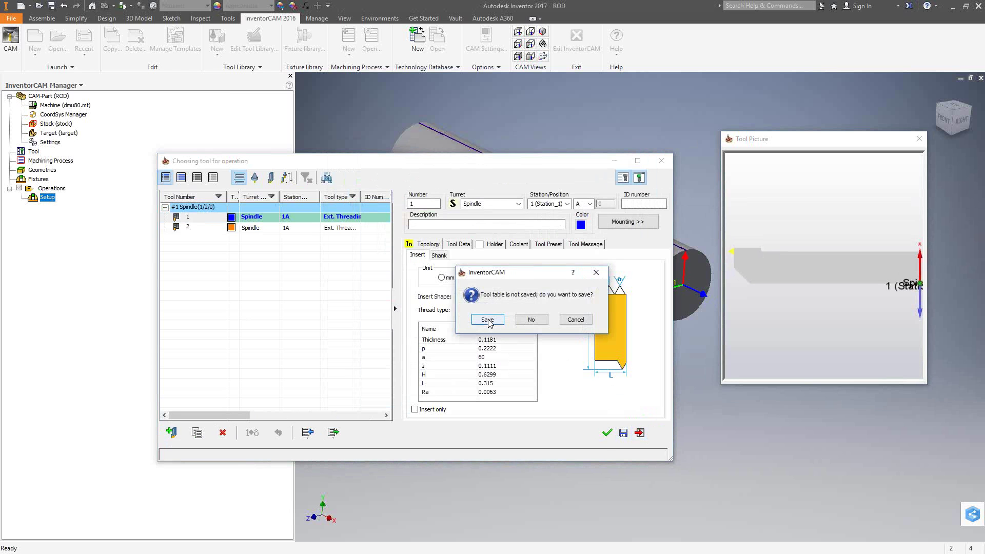
# Discard tool table changes, set feed to inch/min and spin rate and finish to 300 rpm.
pyautogui.click(531, 317)
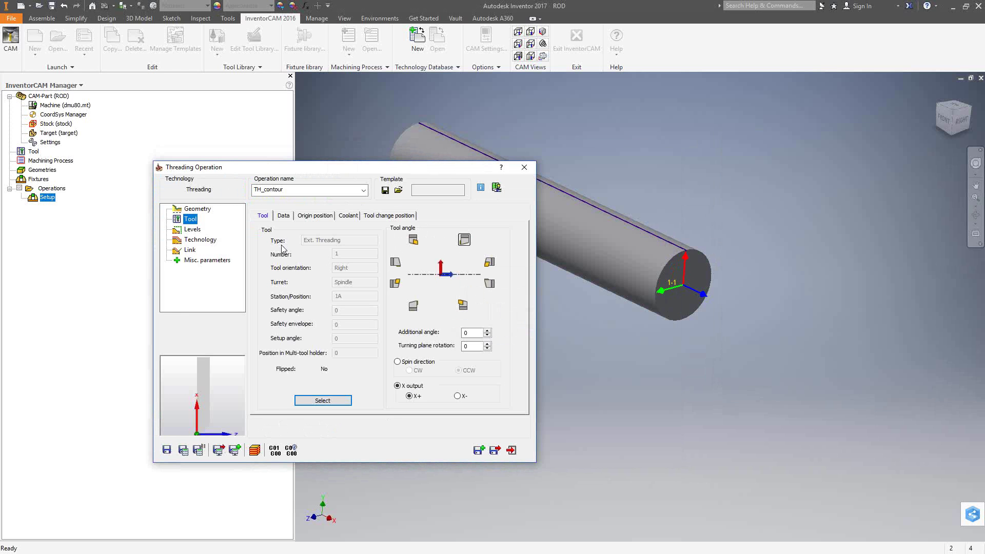
pyautogui.click(285, 216)
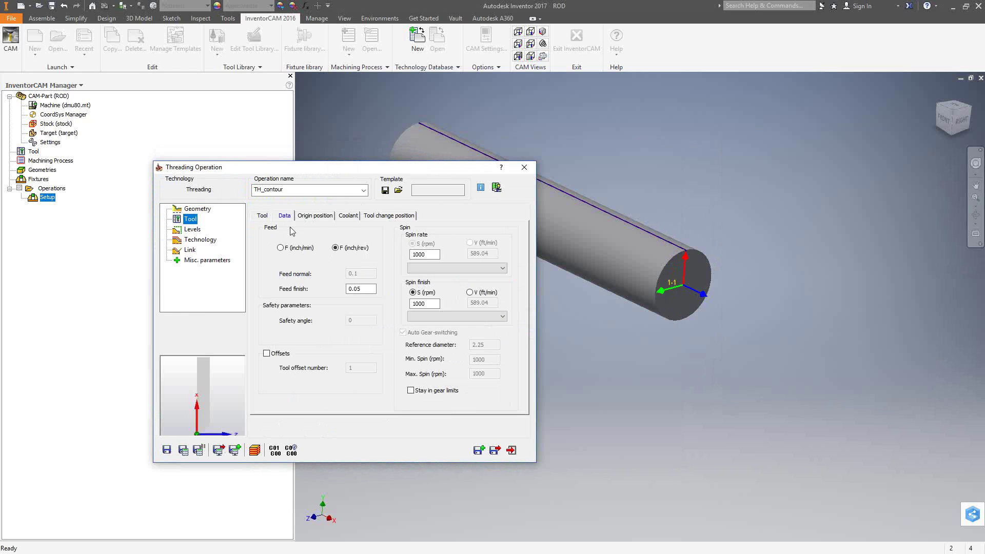
pyautogui.click(280, 248)
pyautogui.doubleClick(414, 255)
pyautogui.write('300')
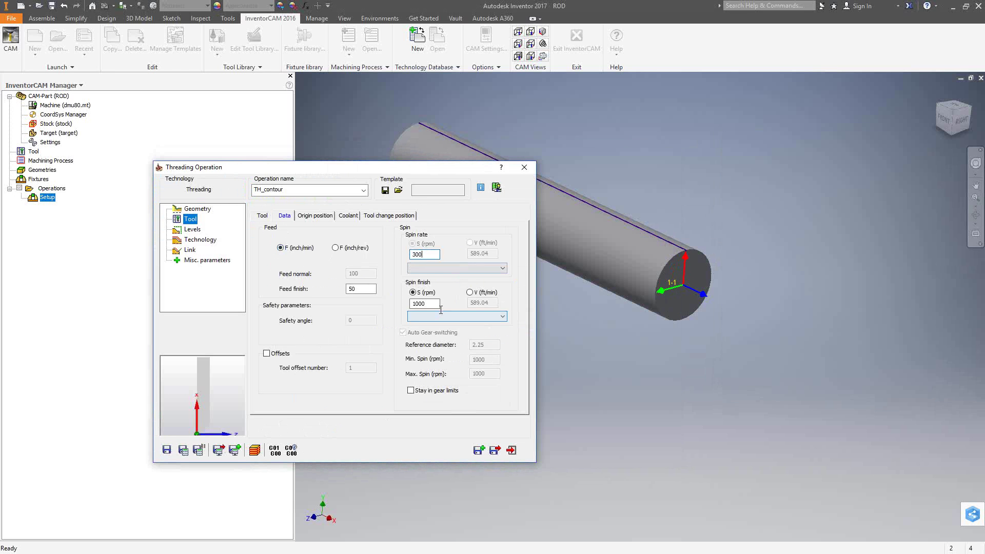
pyautogui.doubleClick(418, 304)
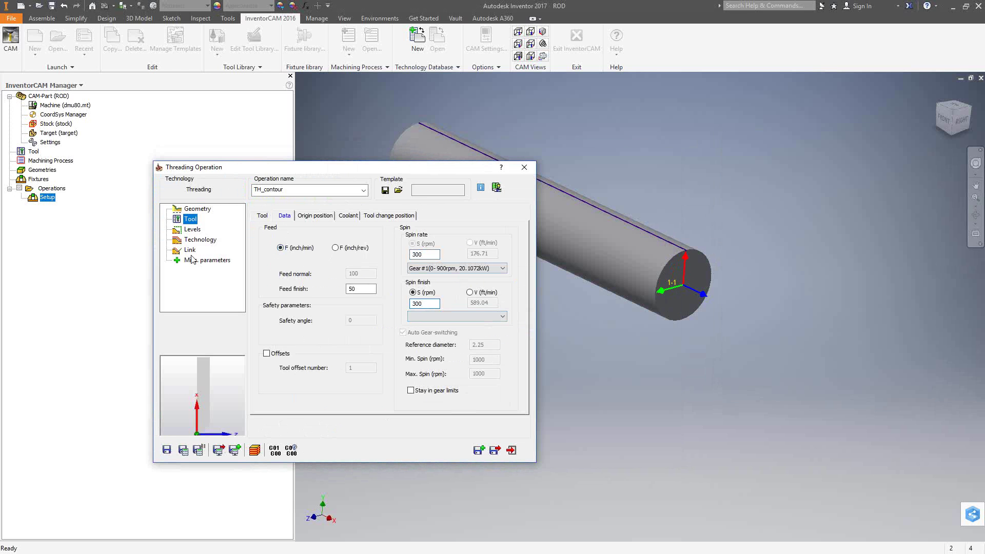
pyautogui.click(193, 230)
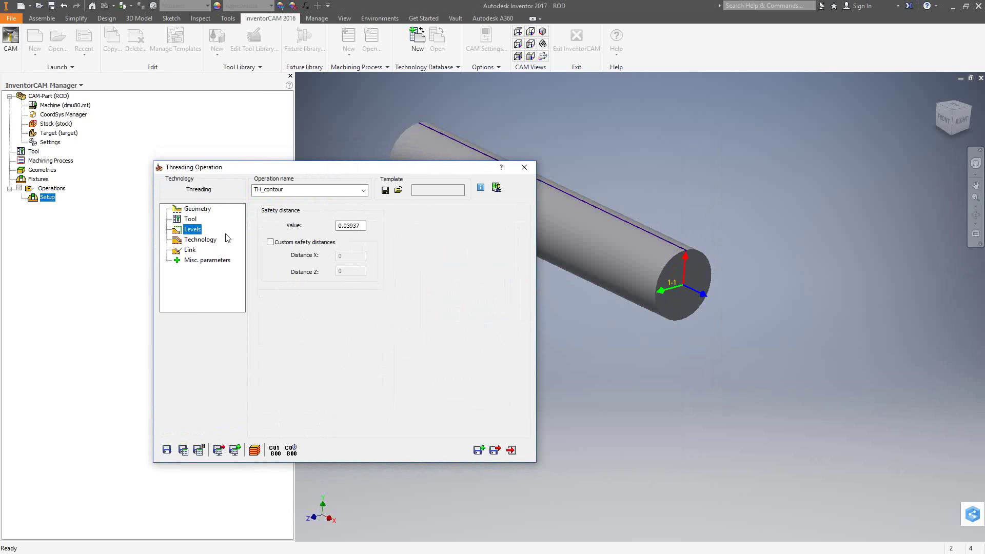
# Keep multiple threading passes at 0.005 step down, with number of starts left off.
pyautogui.click(201, 240)
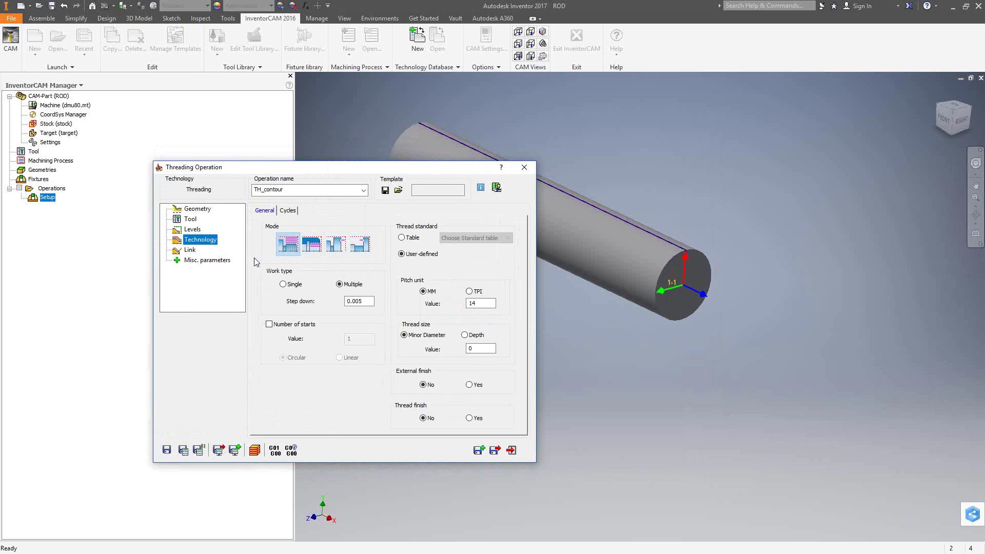
pyautogui.moveTo(364, 308)
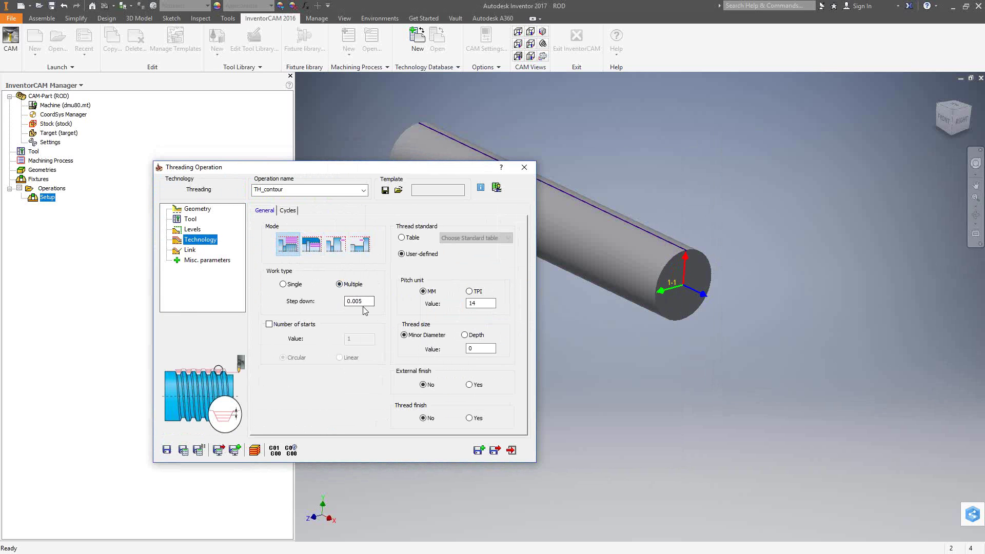
pyautogui.click(284, 285)
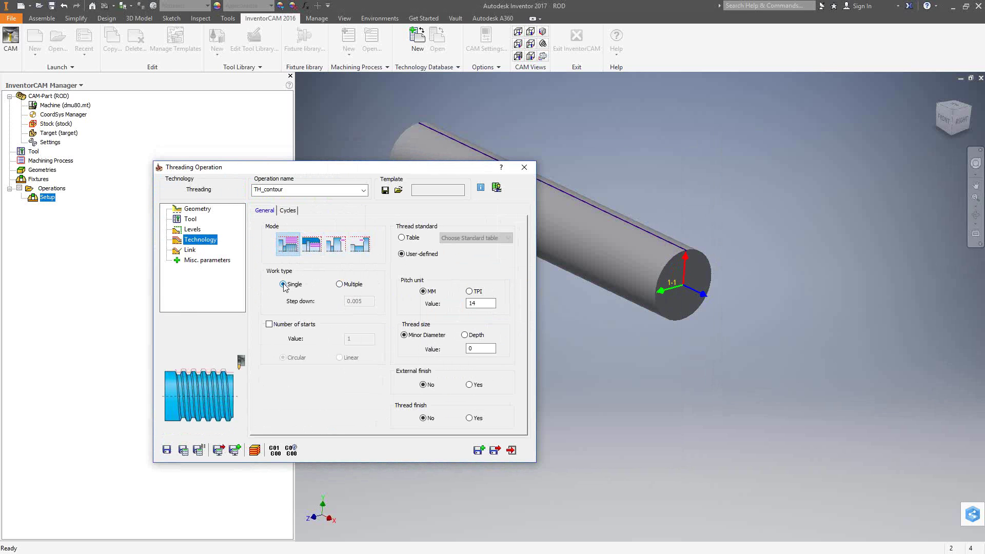
pyautogui.click(339, 284)
pyautogui.click(280, 325)
pyautogui.doubleClick(349, 340)
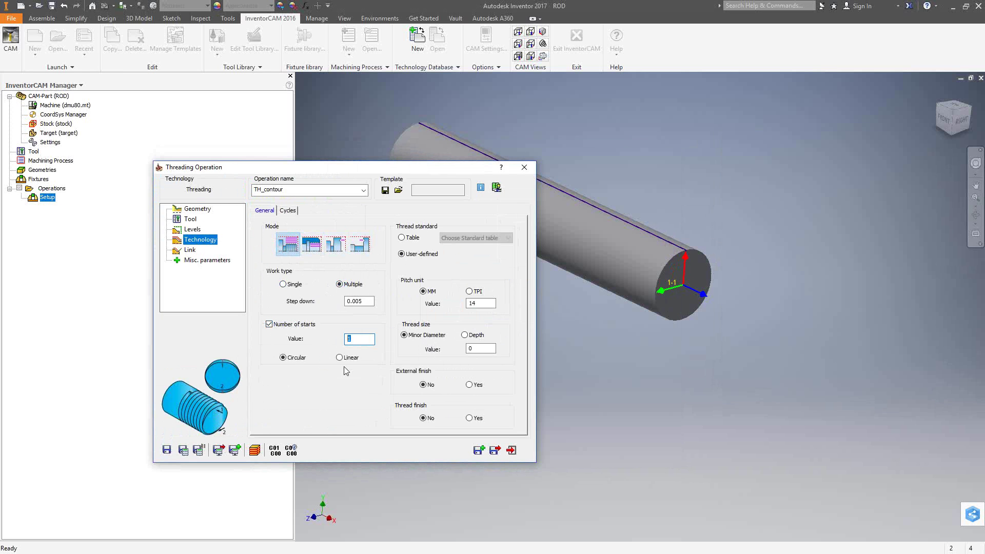
pyautogui.click(269, 324)
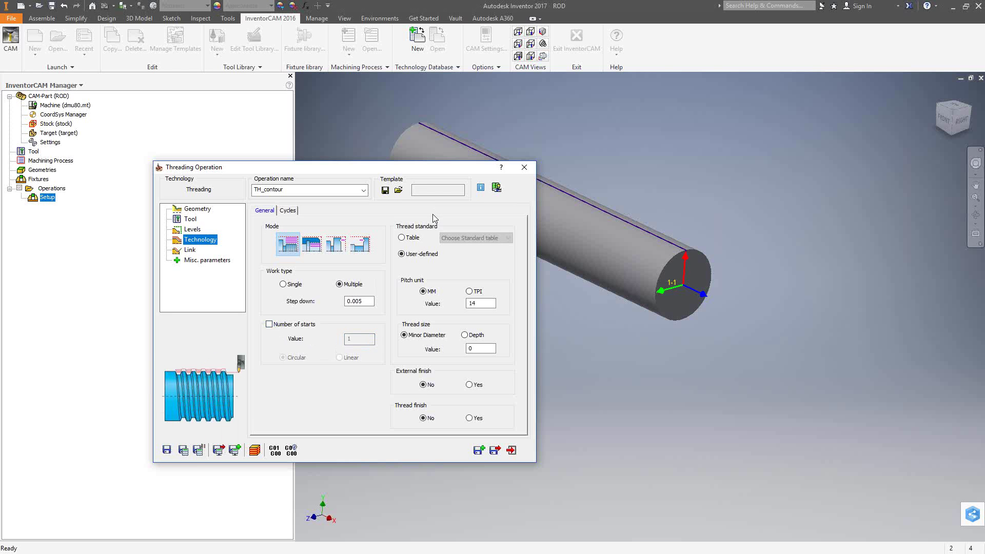
# Load UN 2 1/4 x 4 1/2 thread data from the standard table, then try User-defined.
pyautogui.click(414, 239)
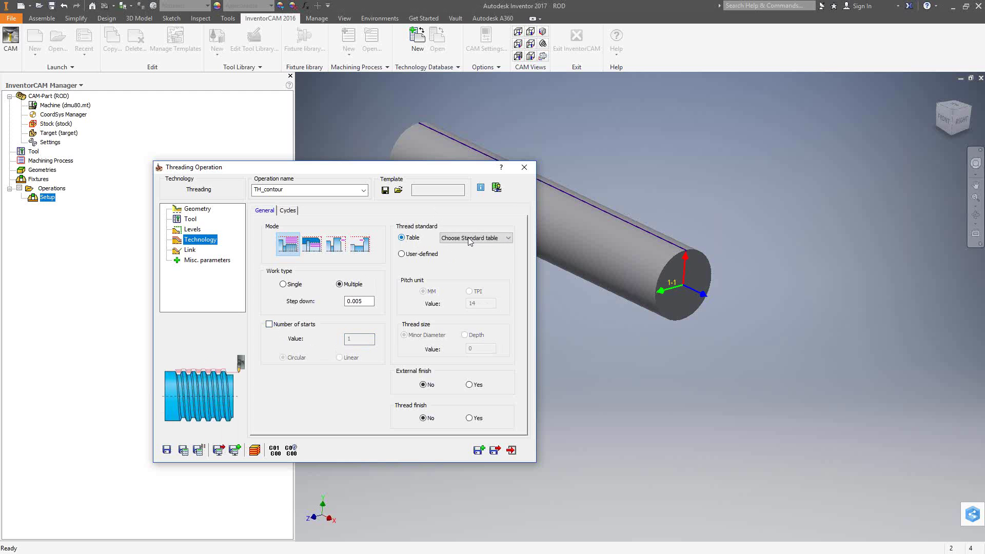
pyautogui.click(501, 238)
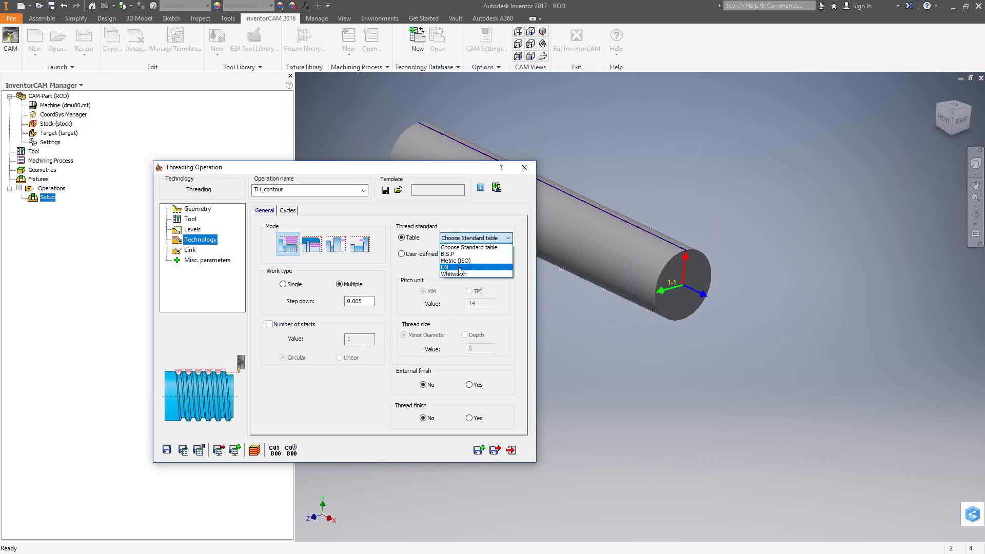
pyautogui.click(458, 268)
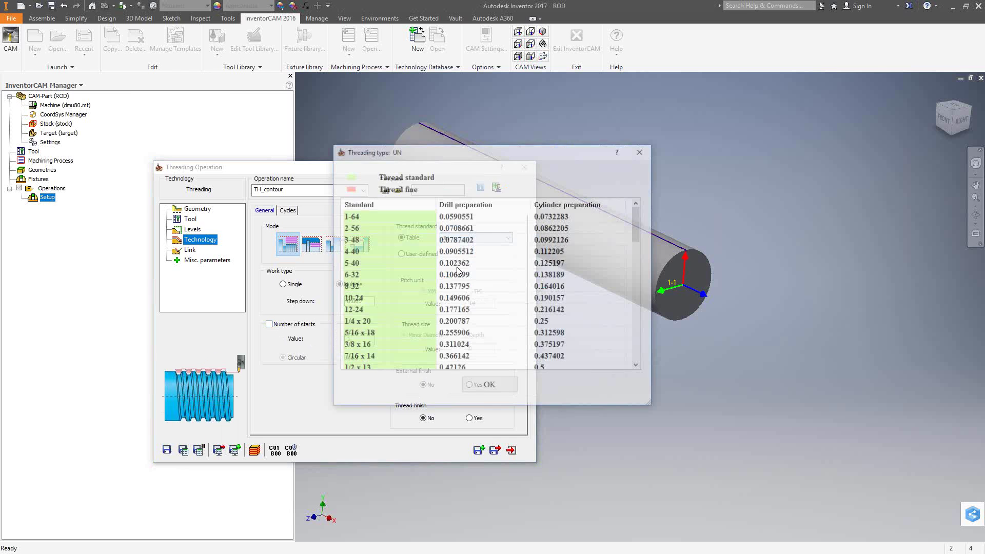
pyautogui.scroll(-7, 407, 266)
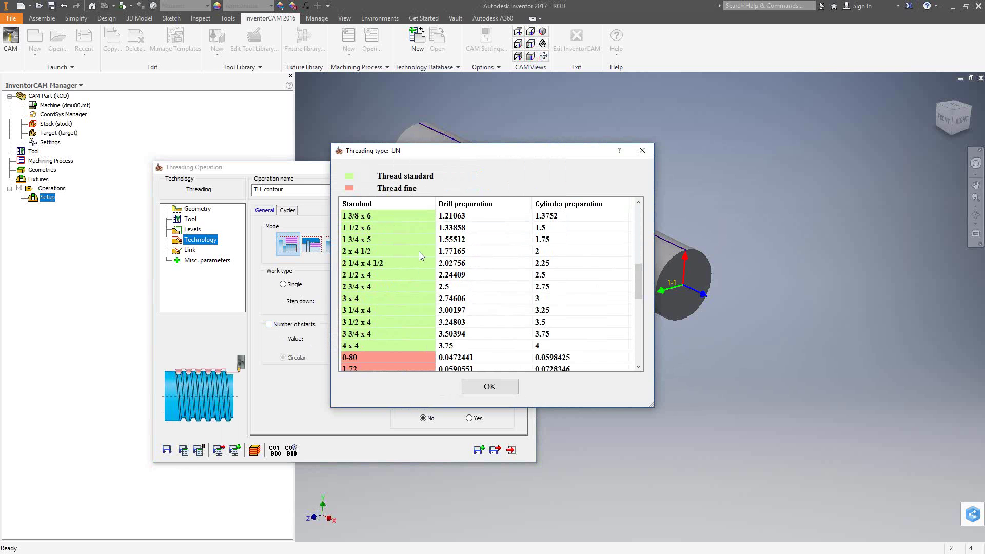
pyautogui.click(413, 263)
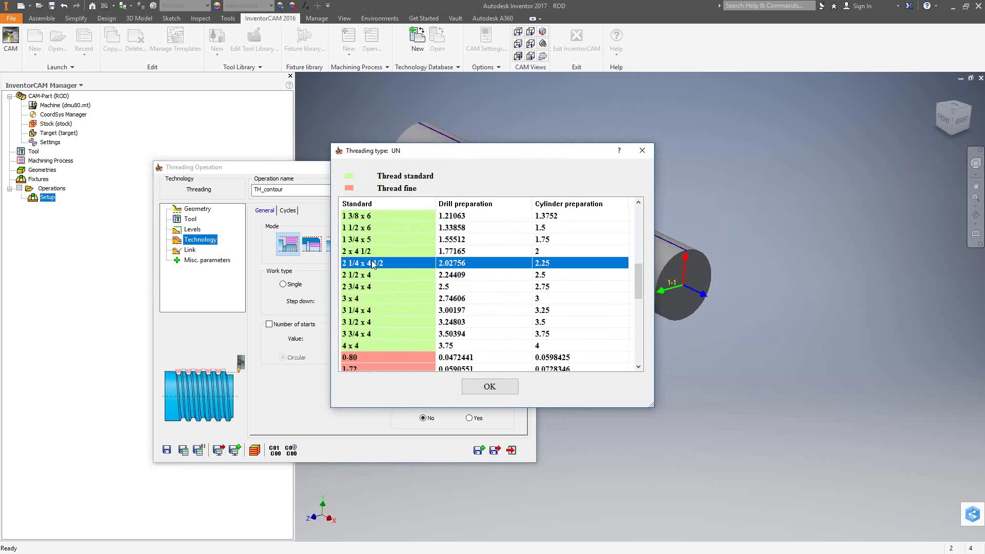
pyautogui.click(493, 388)
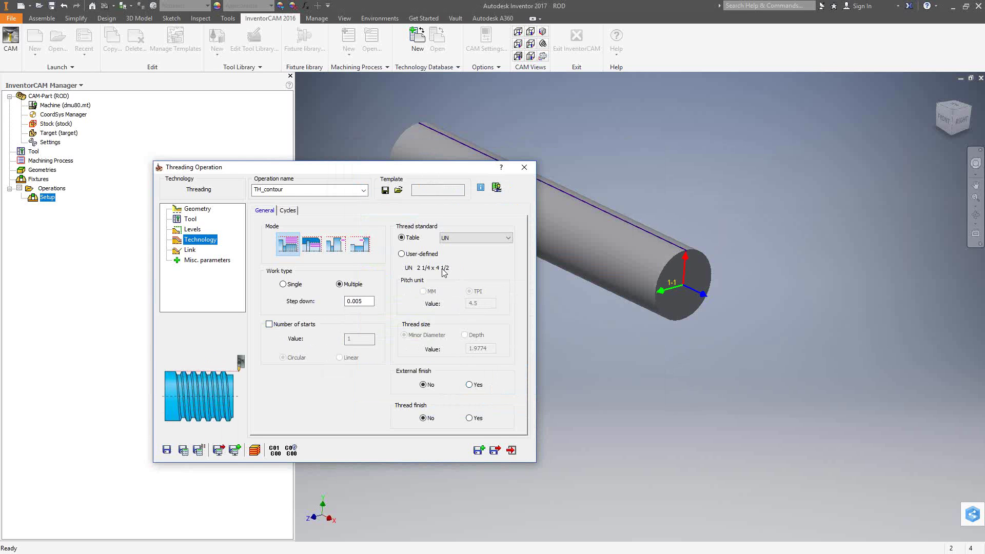
pyautogui.click(413, 255)
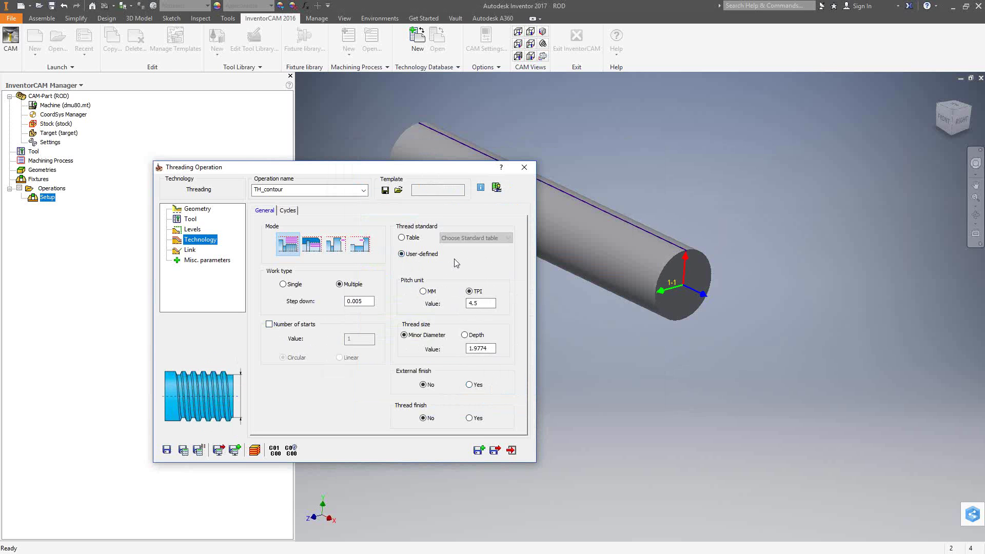
# Reload UN 2 1/4 x 4 1/2 and make it user-defined: 4.5 TPI, 1.9774 minor diameter.
pyautogui.click(413, 240)
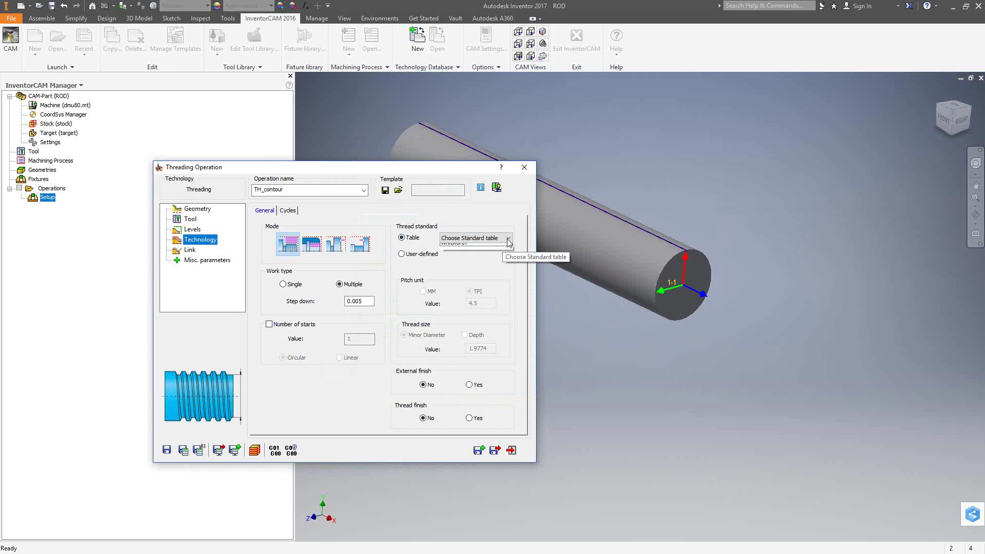
pyautogui.click(500, 238)
pyautogui.click(465, 267)
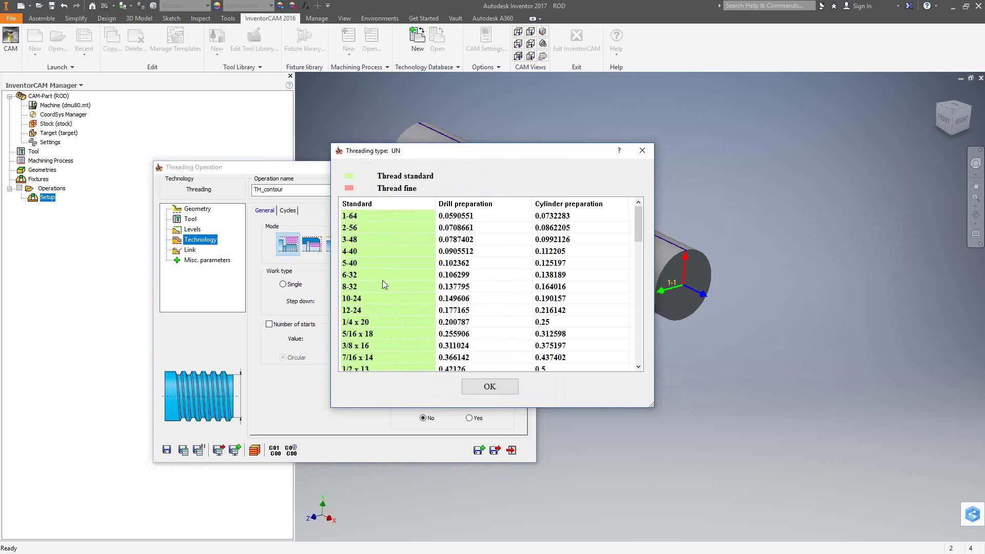
pyautogui.scroll(-1, 383, 285)
pyautogui.scroll(-6, 382, 282)
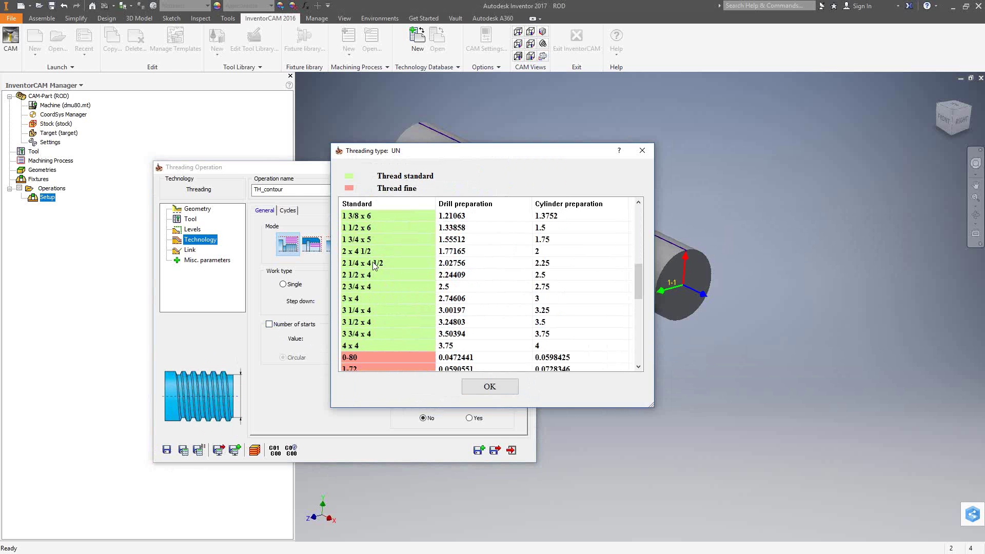
pyautogui.click(373, 262)
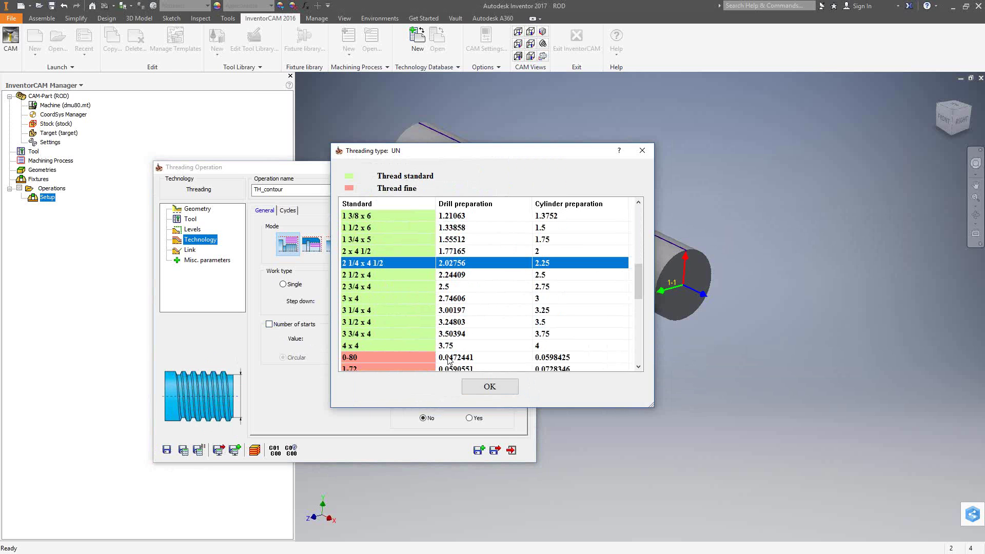
pyautogui.click(488, 388)
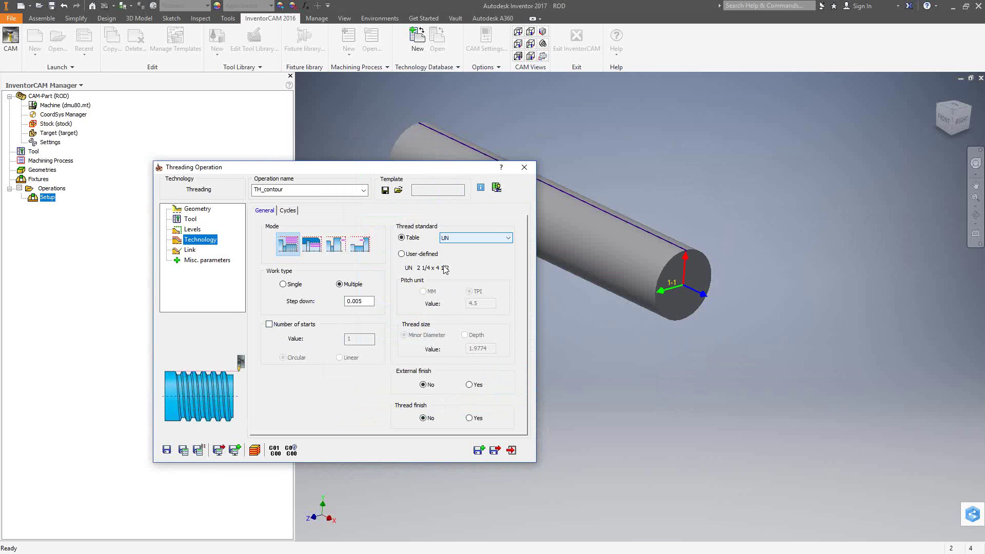
pyautogui.click(412, 255)
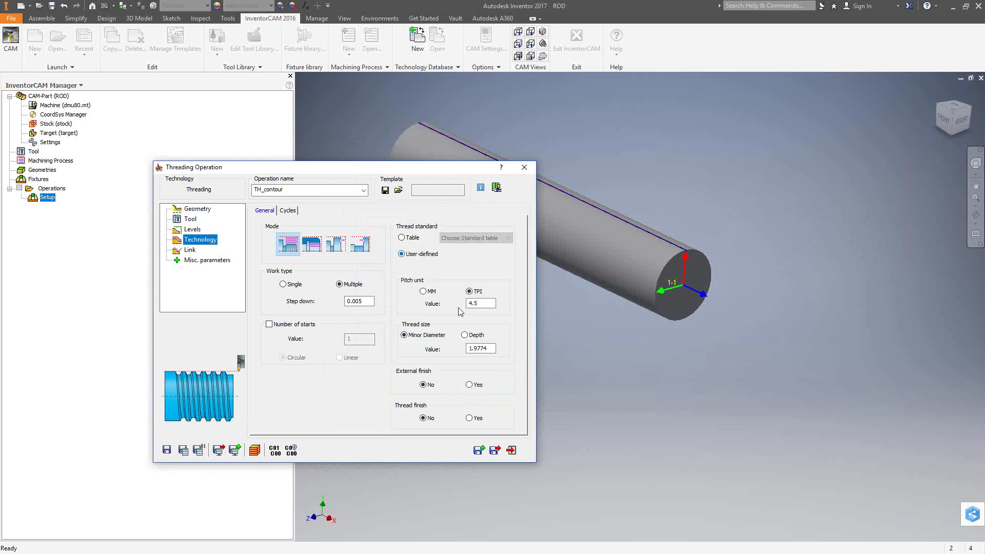
# Review the 4.5 pitch, cycle options, and Link approach/retract at the right safety corner.
pyautogui.doubleClick(480, 303)
pyautogui.click(288, 211)
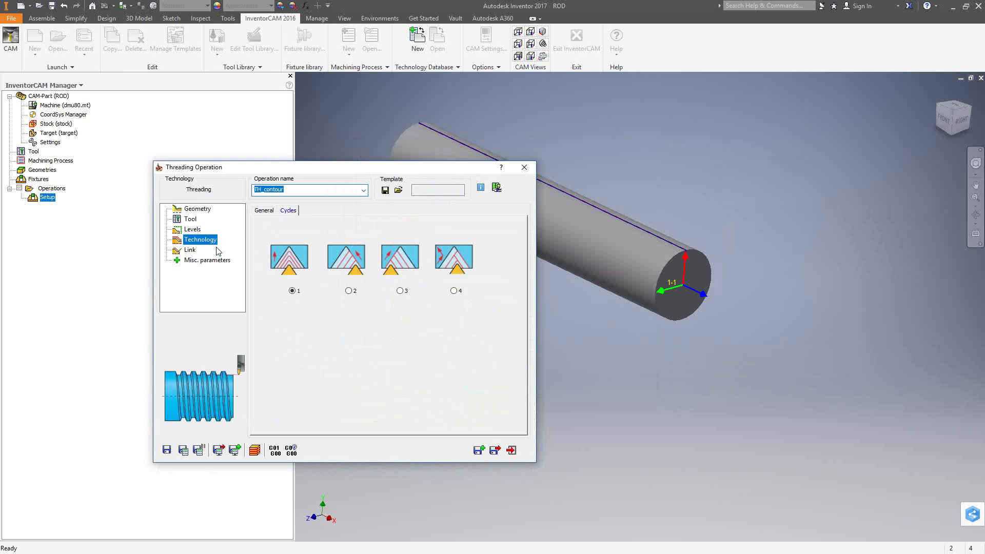
pyautogui.click(189, 251)
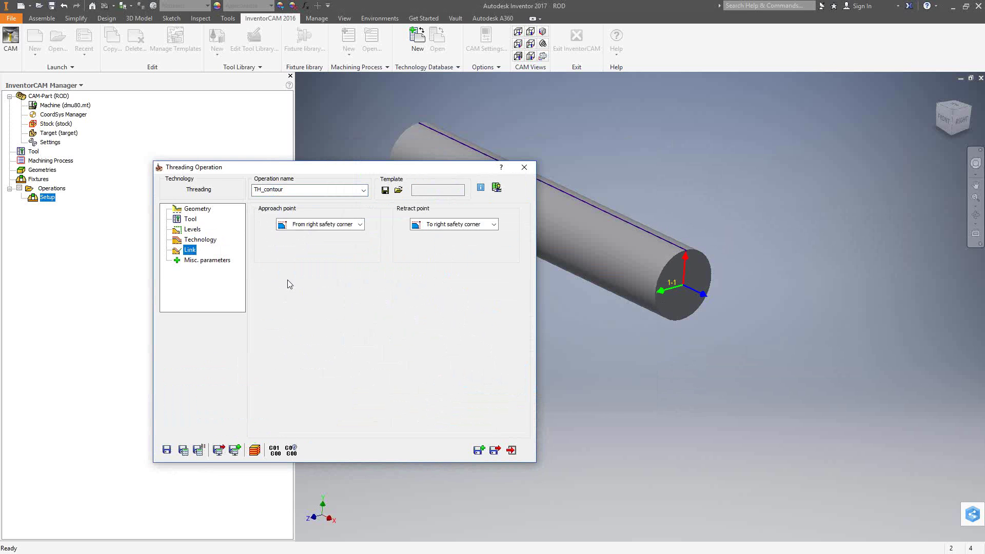
# Save and calculate the TH_contour threading toolpath, close its settings, and inspect it on the rod.
pyautogui.click(183, 451)
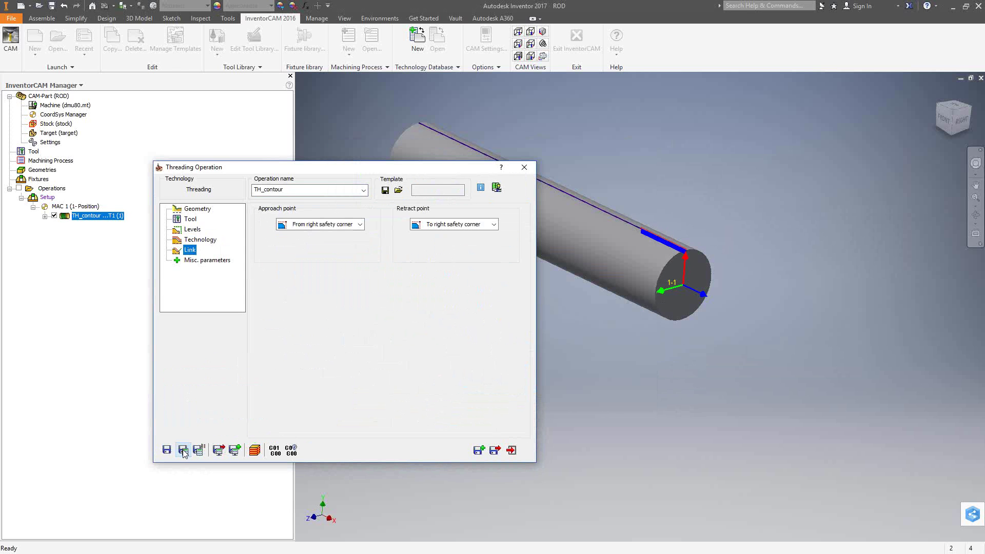
pyautogui.click(524, 168)
pyautogui.scroll(4, 680, 248)
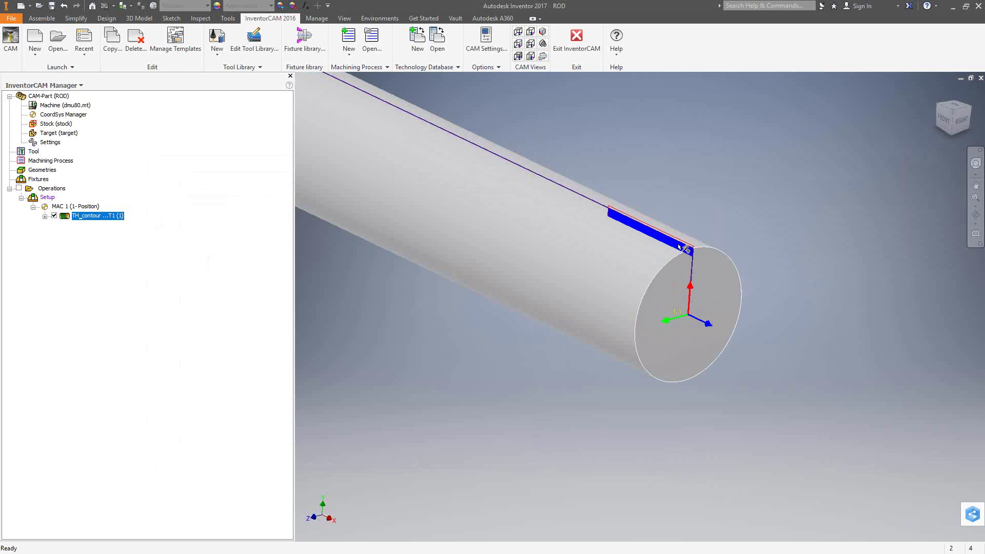
pyautogui.keyDown('shift'); pyautogui.moveTo(633, 254); pyautogui.dragTo(702, 229, button='middle'); pyautogui.keyUp('shift')
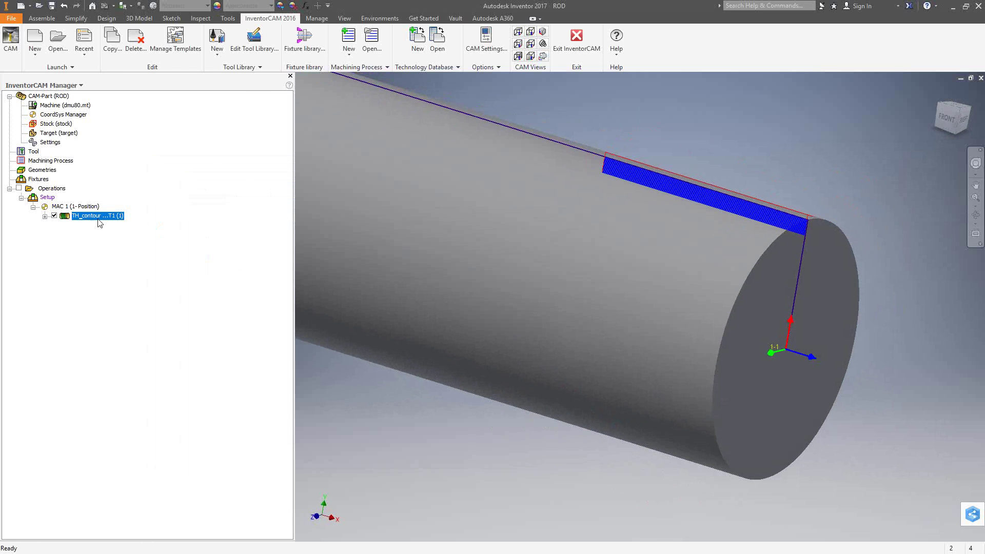
# Play the TH_contour threading toolpath in the Turning simulation view, then close the simulation.
pyautogui.rightClick(100, 222)
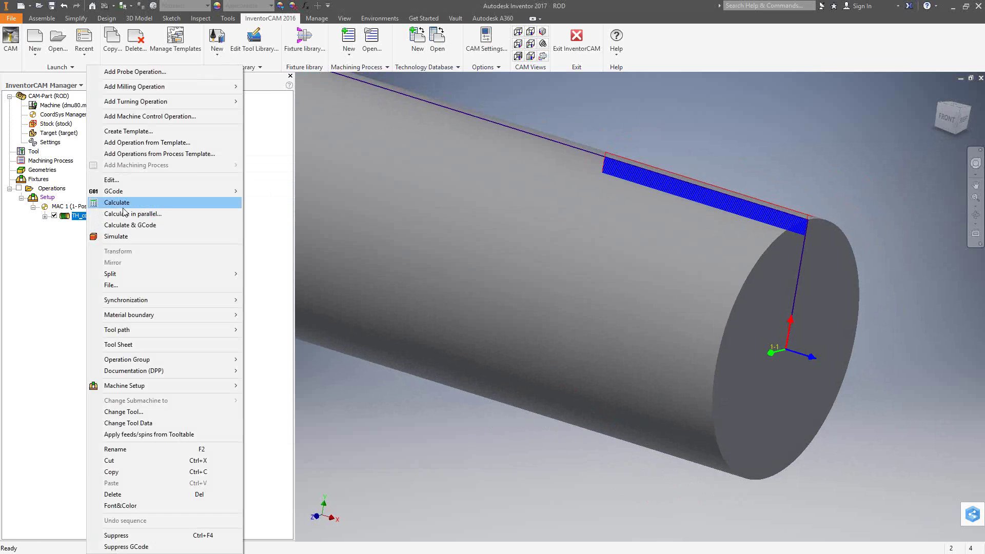
pyautogui.click(114, 235)
pyautogui.click(133, 306)
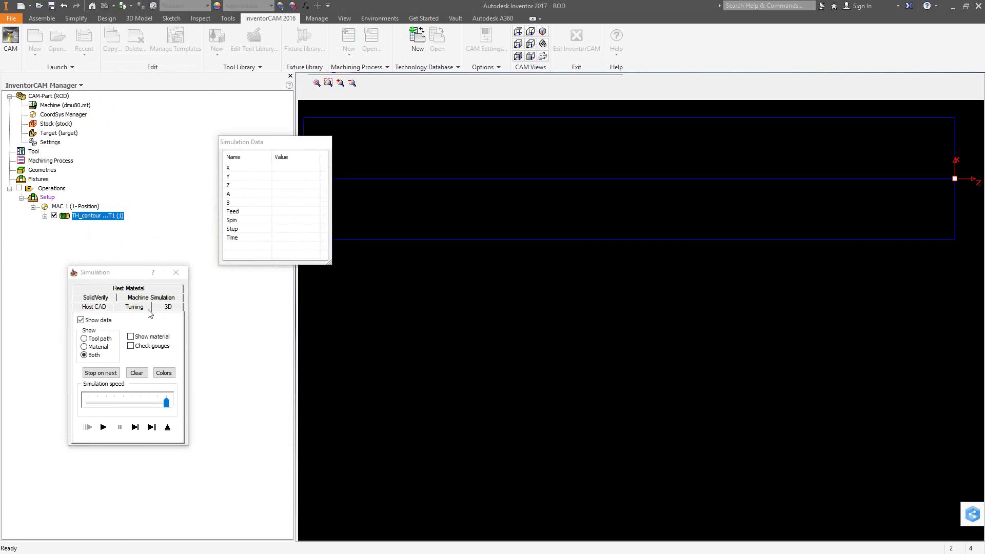
pyautogui.click(103, 427)
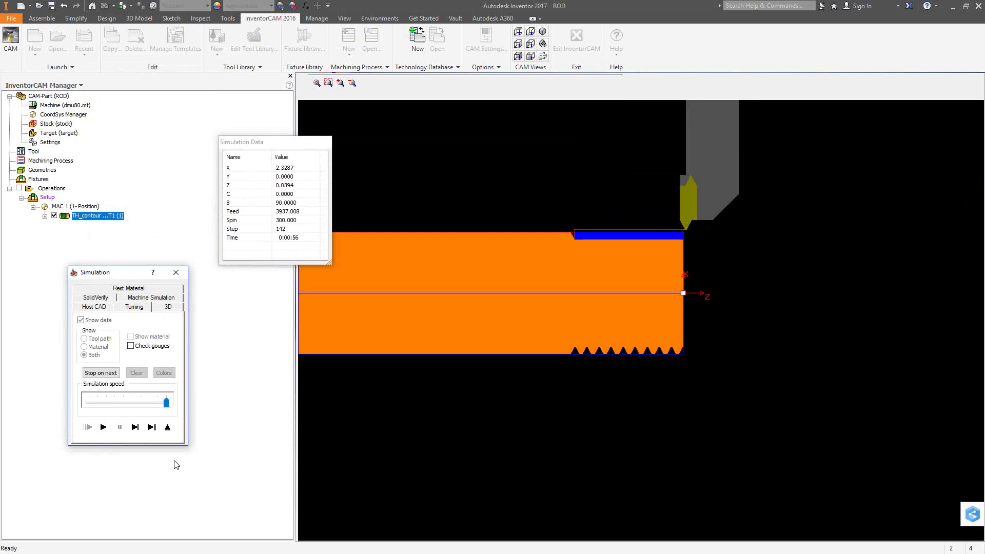
pyautogui.scroll(3, 648, 398)
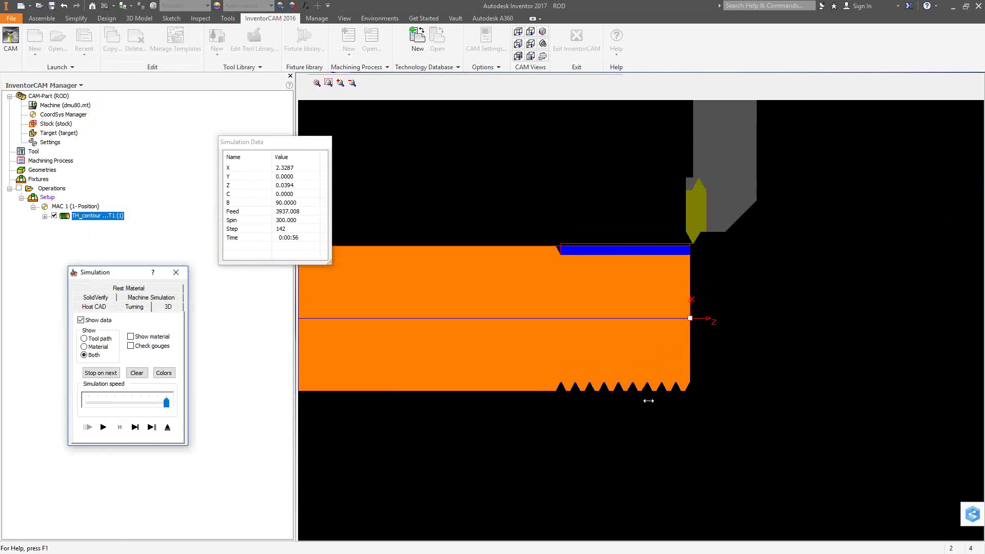
pyautogui.click(167, 427)
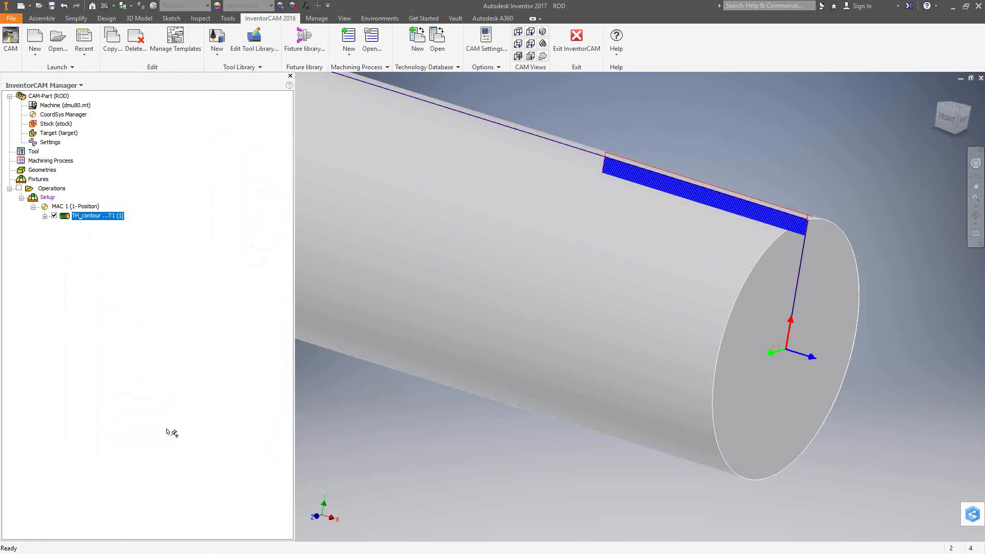